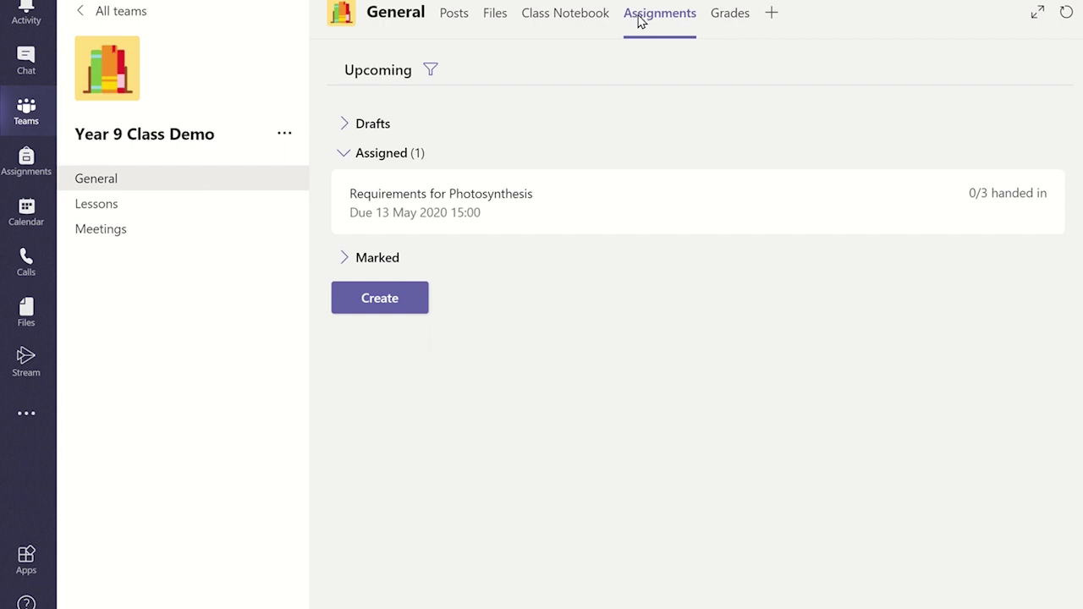
Open the Requirements for Photosynthesis assignment and the first student's work, which is marked out of 10
{"action": "left_click", "coordinate": [568, 206]}
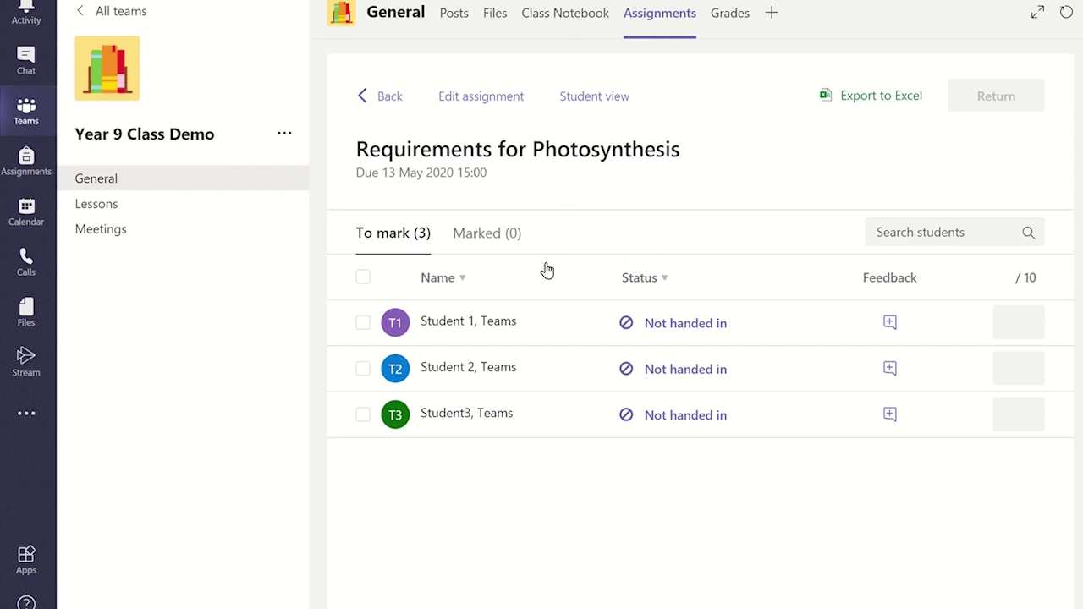
{"action": "left_click", "coordinate": [491, 329]}
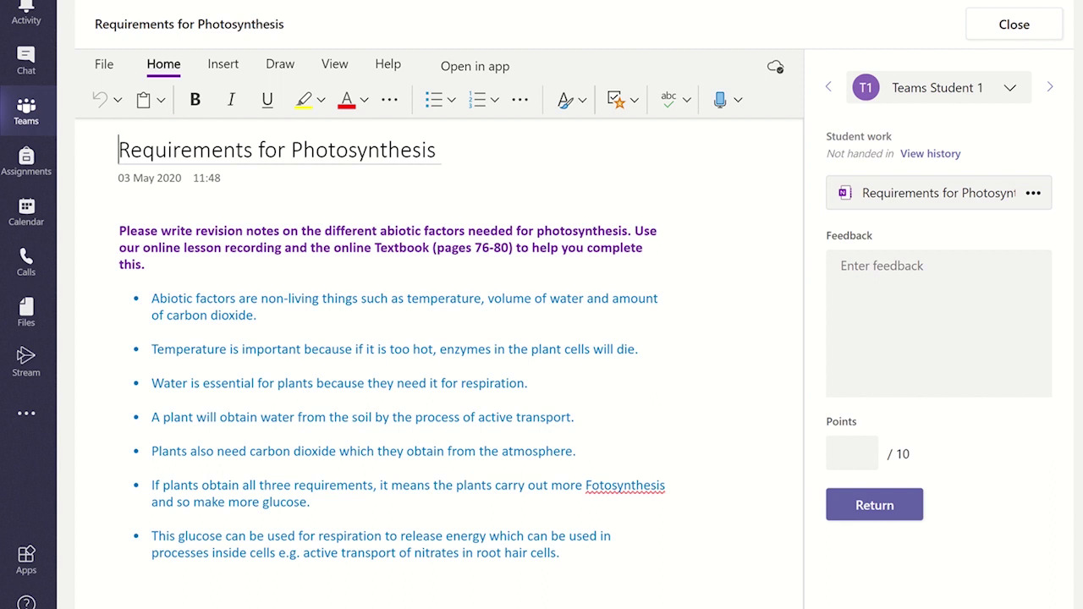
With the red pen, handwrite 'careful' and draw a line to the misspelt 'Fotosynthesis'
{"action": "left_click", "coordinate": [273, 66]}
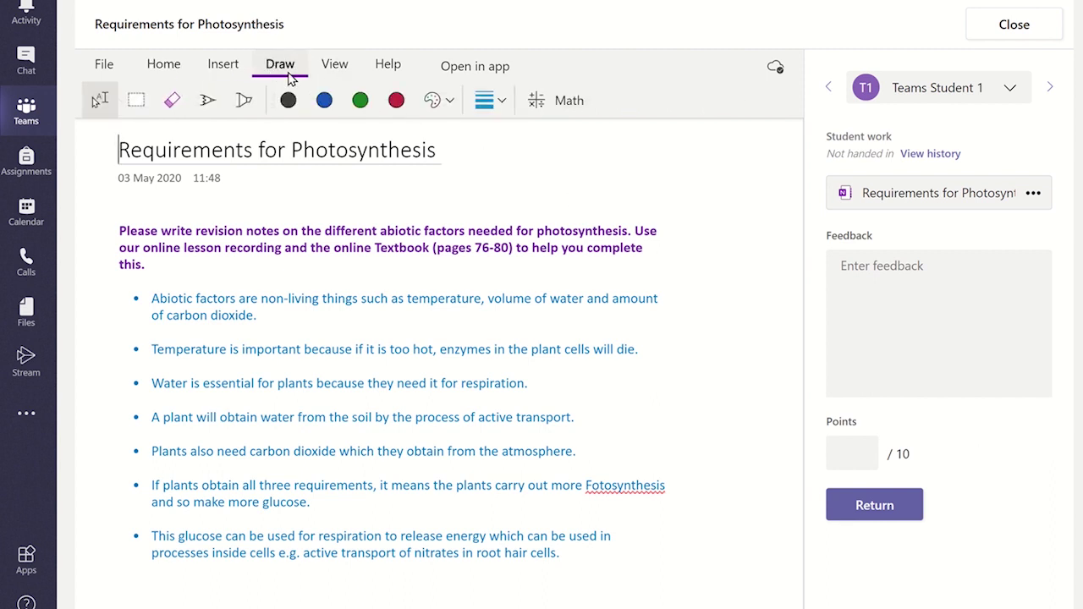
{"action": "left_click", "coordinate": [394, 102]}
{"action": "mouse_move", "coordinate": [615, 472]}
{"action": "left_mouse_down"}
{"action": "mouse_move", "coordinate": [651, 441]}
{"action": "mouse_move", "coordinate": [679, 443]}
{"action": "left_mouse_up"}
{"action": "mouse_move", "coordinate": [694, 432]}
{"action": "left_mouse_down"}
{"action": "mouse_move", "coordinate": [687, 440]}
{"action": "mouse_move", "coordinate": [699, 443]}
{"action": "left_mouse_up"}
{"action": "mouse_move", "coordinate": [710, 432]}
{"action": "left_mouse_down"}
{"action": "mouse_move", "coordinate": [741, 398]}
{"action": "mouse_move", "coordinate": [772, 414]}
{"action": "mouse_move", "coordinate": [784, 381]}
{"action": "left_mouse_up"}
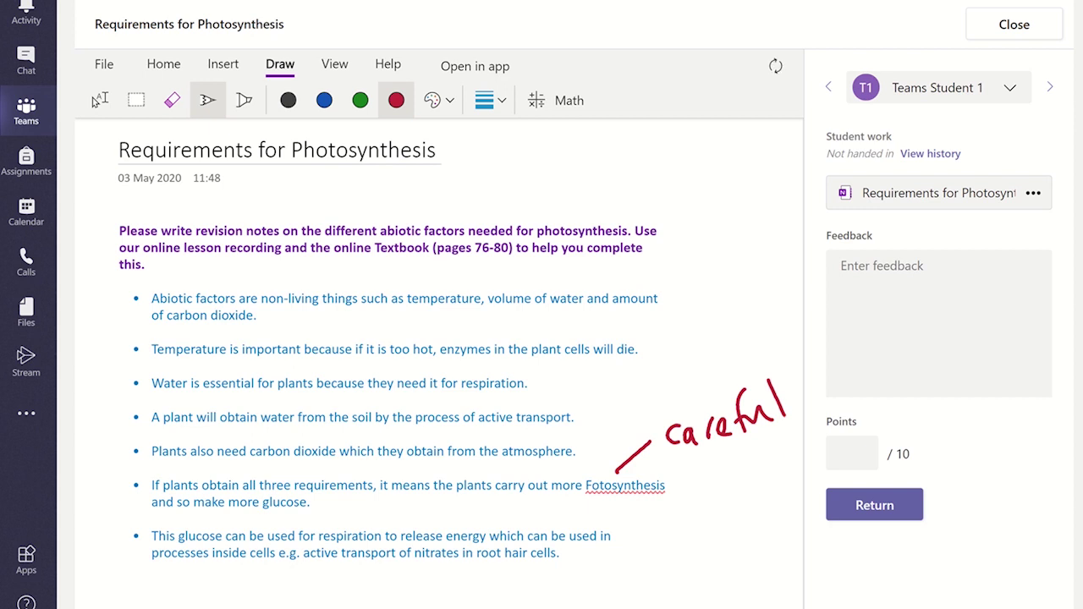
{"action": "left_click", "coordinate": [245, 101]}
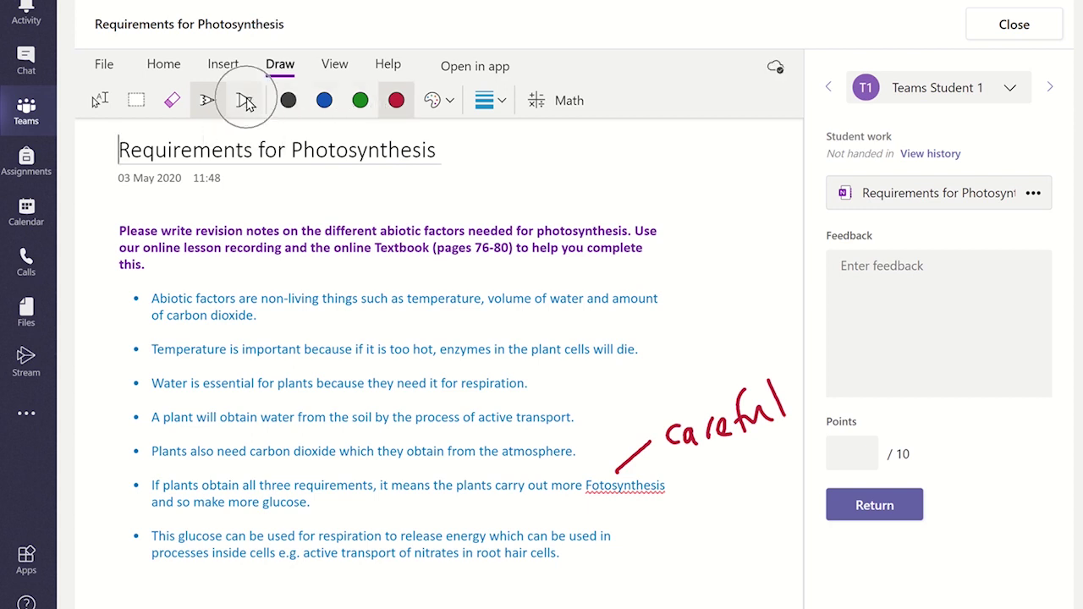
Highlight 'Fotosynthesis', 'amount', 'respiration' and 'active transport' in yellow
{"action": "left_click", "coordinate": [288, 100]}
{"action": "left_click_drag", "start_coordinate": [577, 486], "coordinate": [689, 487]}
{"action": "left_click_drag", "start_coordinate": [604, 298], "coordinate": [677, 298]}
{"action": "left_click_drag", "start_coordinate": [453, 383], "coordinate": [533, 383]}
{"action": "left_click_drag", "start_coordinate": [476, 417], "coordinate": [584, 418]}
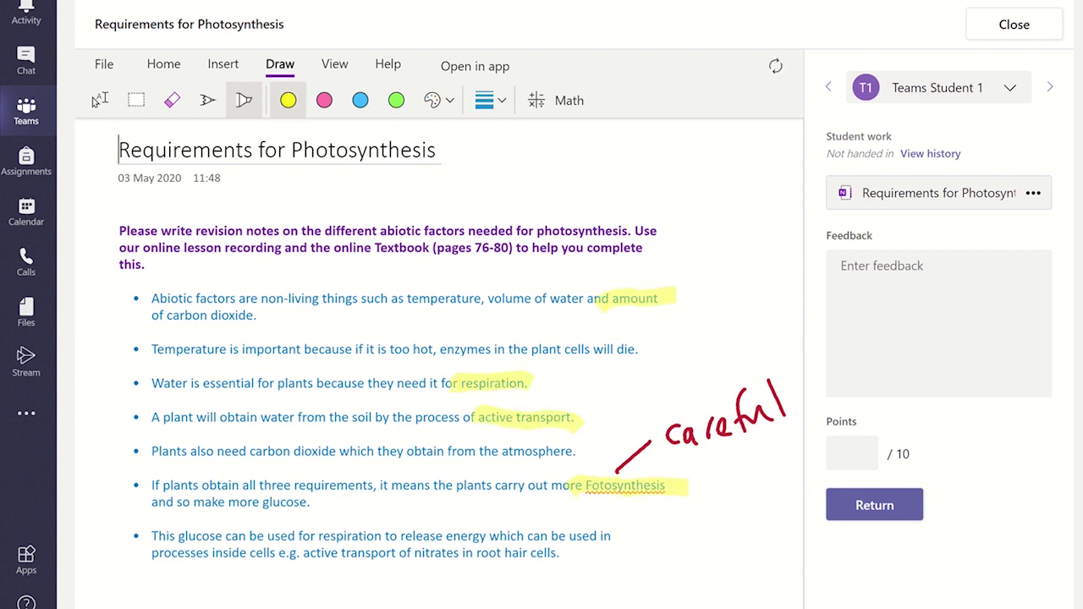
Draw red arrows from 'careful' to amount, respiration, active transport and Fotosynthesis
{"action": "left_click", "coordinate": [208, 100]}
{"action": "left_click_drag", "start_coordinate": [665, 315], "coordinate": [701, 387]}
{"action": "left_click_drag", "start_coordinate": [565, 379], "coordinate": [684, 398]}
{"action": "left_click_drag", "start_coordinate": [599, 416], "coordinate": [655, 414]}
{"action": "left_click_drag", "start_coordinate": [668, 330], "coordinate": [696, 318]}
{"action": "left_click_drag", "start_coordinate": [581, 370], "coordinate": [560, 382]}
{"action": "mouse_move", "coordinate": [560, 382]}
{"action": "left_mouse_down"}
{"action": "mouse_move", "coordinate": [582, 387]}
{"action": "mouse_move", "coordinate": [613, 422]}
{"action": "mouse_move", "coordinate": [610, 477]}
{"action": "left_mouse_up"}
{"action": "left_click_drag", "start_coordinate": [610, 477], "coordinate": [632, 471]}
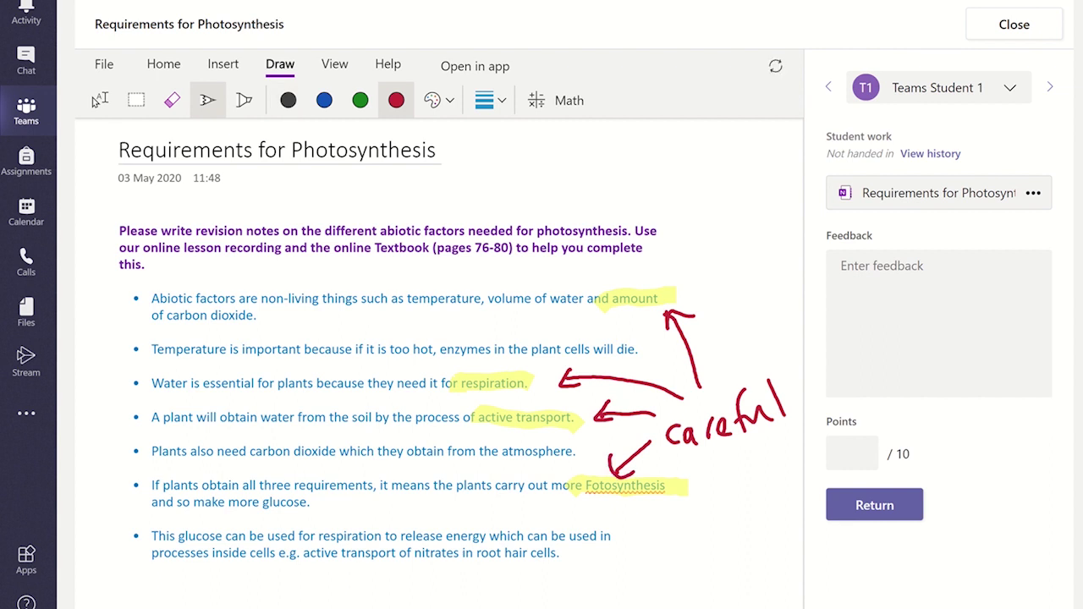
Handwrite 'check these' in red below 'careful'
{"action": "left_click_drag", "start_coordinate": [633, 546], "coordinate": [626, 567]}
{"action": "mouse_move", "coordinate": [644, 526]}
{"action": "left_mouse_down"}
{"action": "mouse_move", "coordinate": [642, 565]}
{"action": "mouse_move", "coordinate": [659, 559]}
{"action": "left_mouse_up"}
{"action": "mouse_move", "coordinate": [662, 548]}
{"action": "left_mouse_down"}
{"action": "mouse_move", "coordinate": [674, 551]}
{"action": "mouse_move", "coordinate": [692, 529]}
{"action": "mouse_move", "coordinate": [699, 546]}
{"action": "left_mouse_up"}
{"action": "mouse_move", "coordinate": [716, 506]}
{"action": "left_mouse_down"}
{"action": "mouse_move", "coordinate": [710, 542]}
{"action": "mouse_move", "coordinate": [742, 530]}
{"action": "left_mouse_up"}
{"action": "mouse_move", "coordinate": [661, 580]}
{"action": "left_mouse_down"}
{"action": "mouse_move", "coordinate": [689, 597]}
{"action": "mouse_move", "coordinate": [728, 553]}
{"action": "mouse_move", "coordinate": [767, 545]}
{"action": "left_mouse_up"}
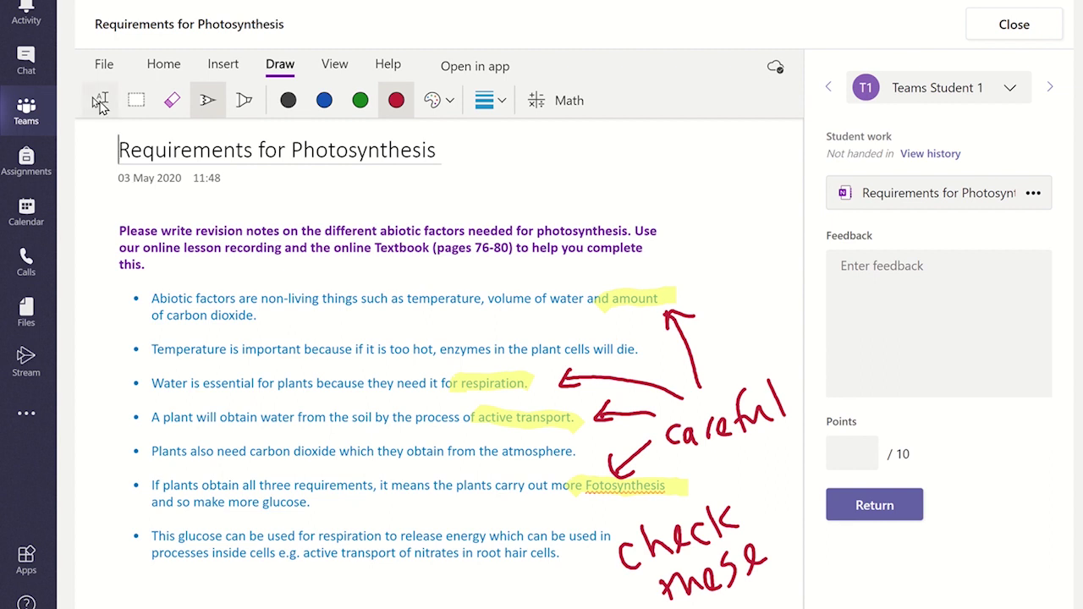
Type the comment 'Well one for including an example' below the student's notes
{"action": "left_click", "coordinate": [100, 102]}
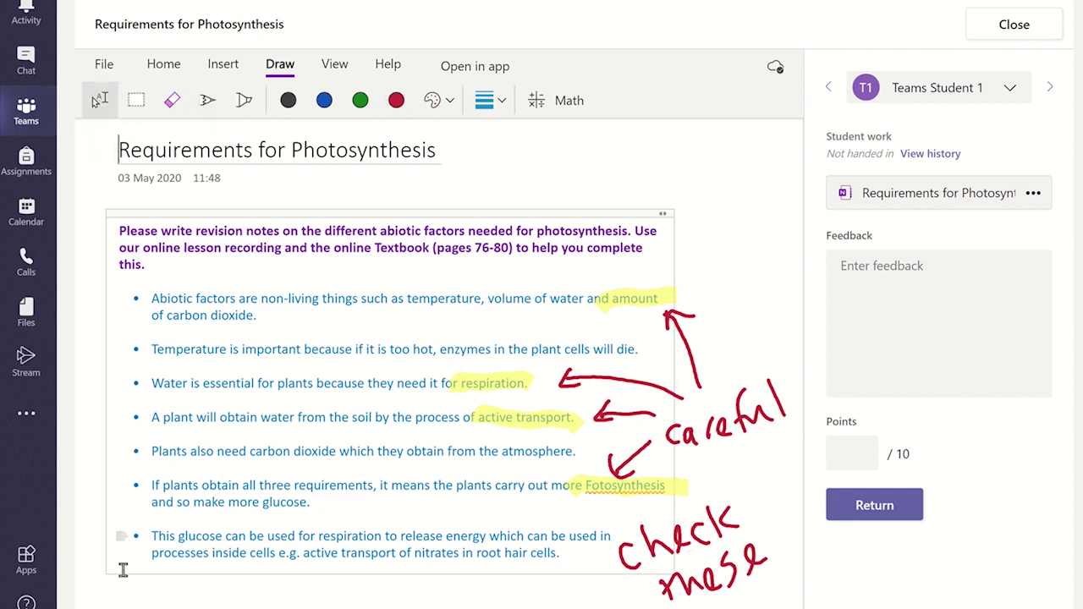
{"action": "left_click", "coordinate": [125, 598]}
{"action": "type", "text": "We"}
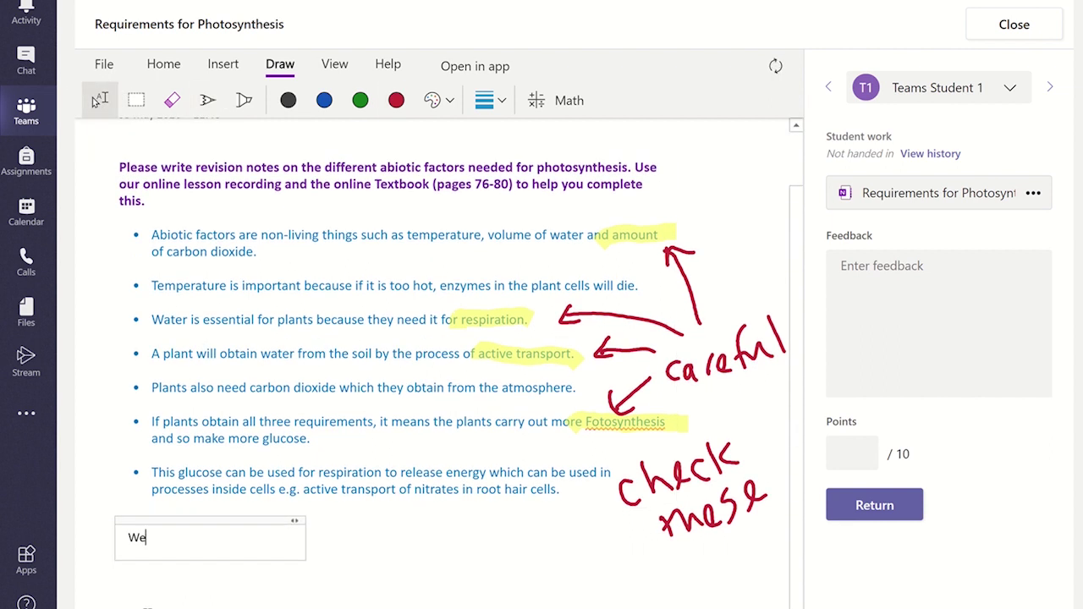
{"action": "type", "text": "ll one for including an example"}
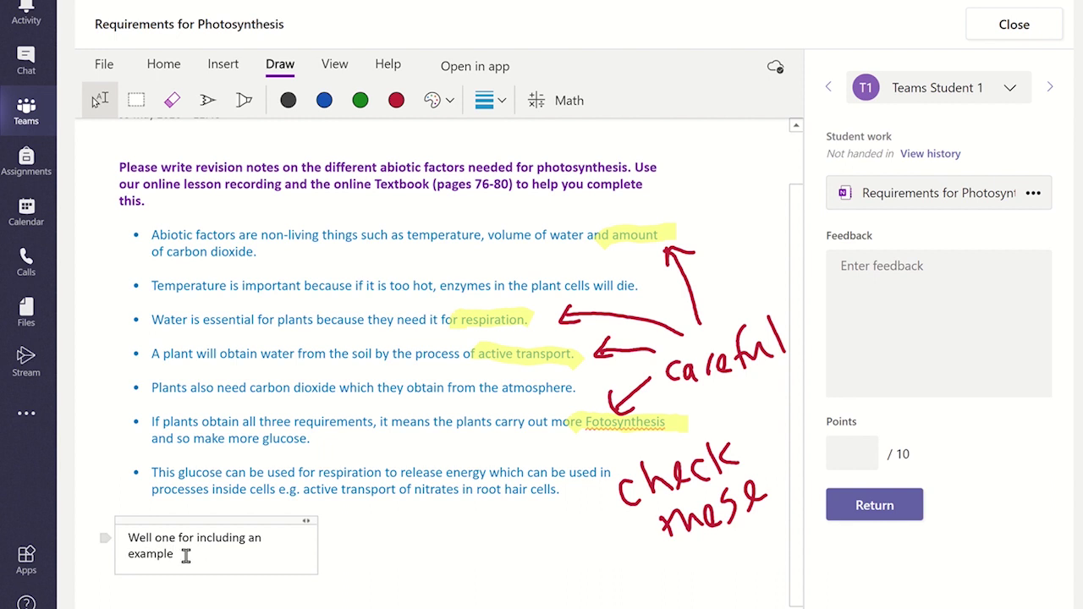
Make the comment text red and finish the word 'example'
{"action": "triple_click", "coordinate": [196, 554]}
{"action": "scroll", "coordinate": [196, 554], "scroll_direction": "up", "scroll_amount": 1}
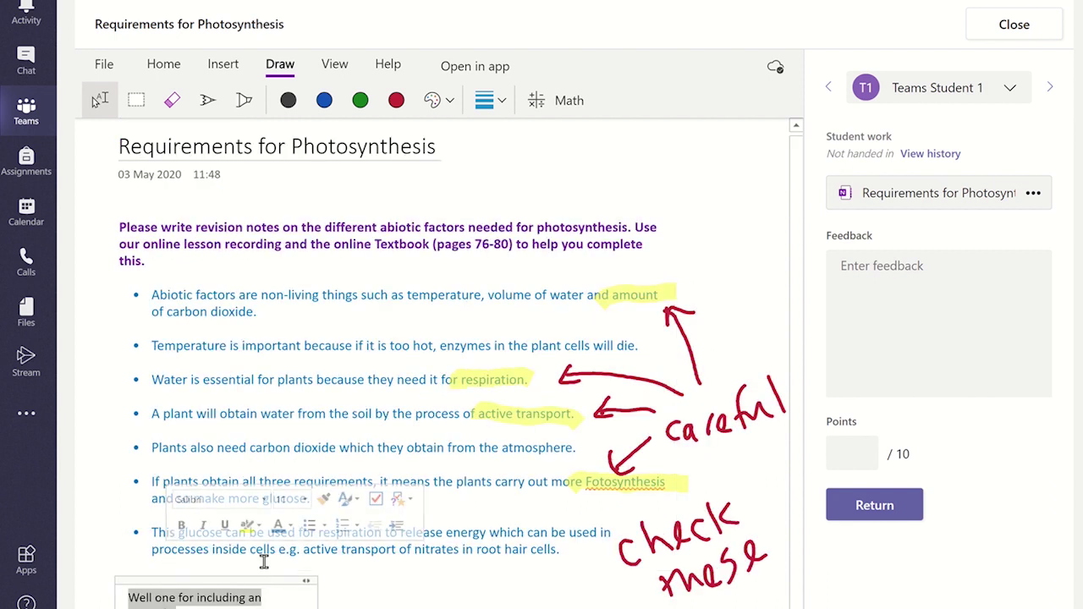
{"action": "left_click", "coordinate": [291, 528]}
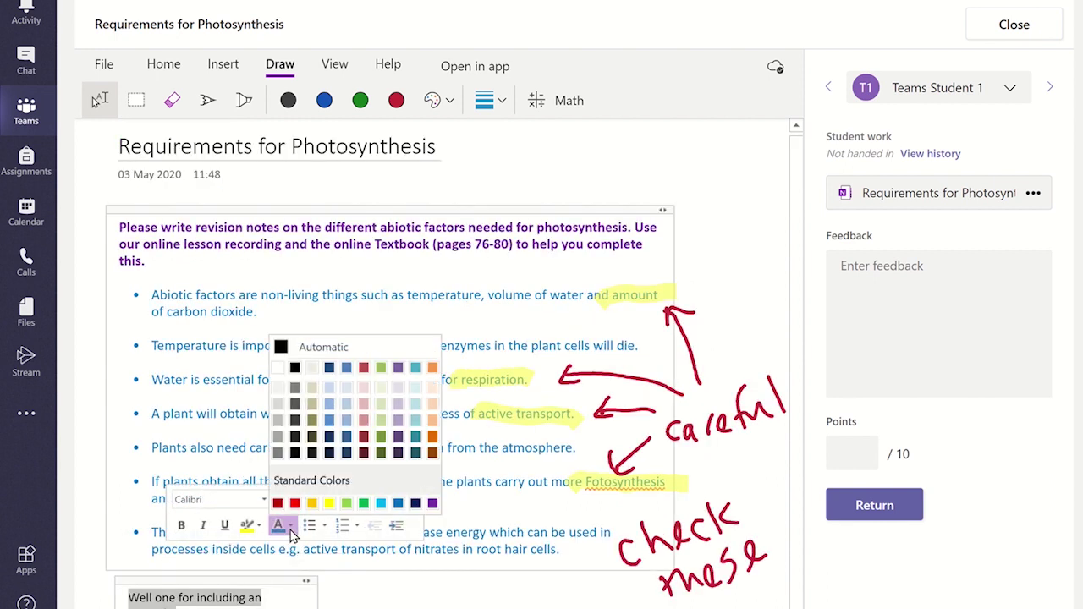
{"action": "left_click", "coordinate": [293, 503]}
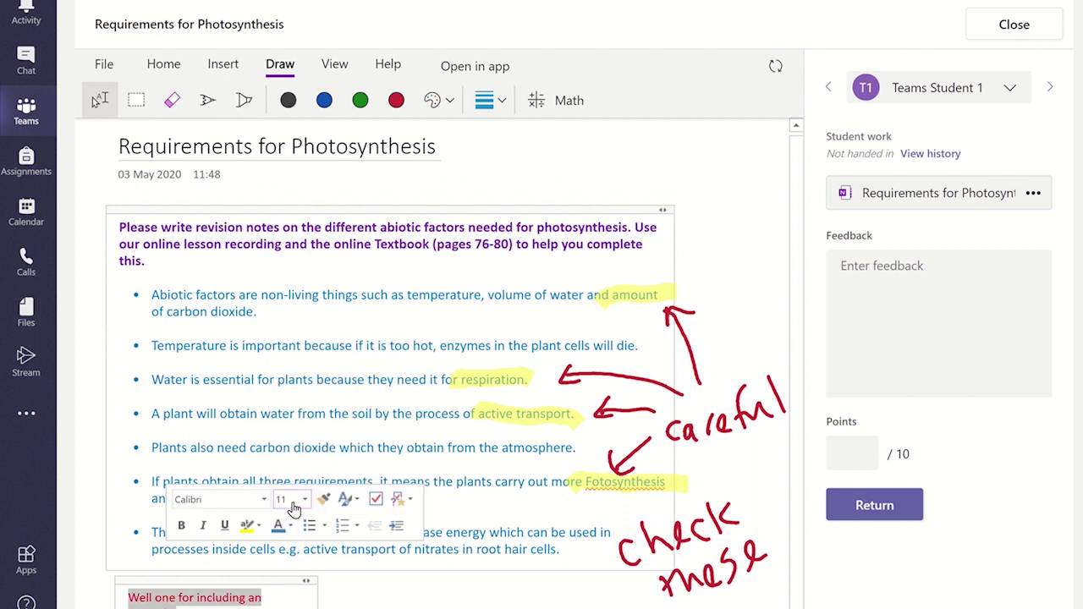
{"action": "left_click", "coordinate": [307, 597]}
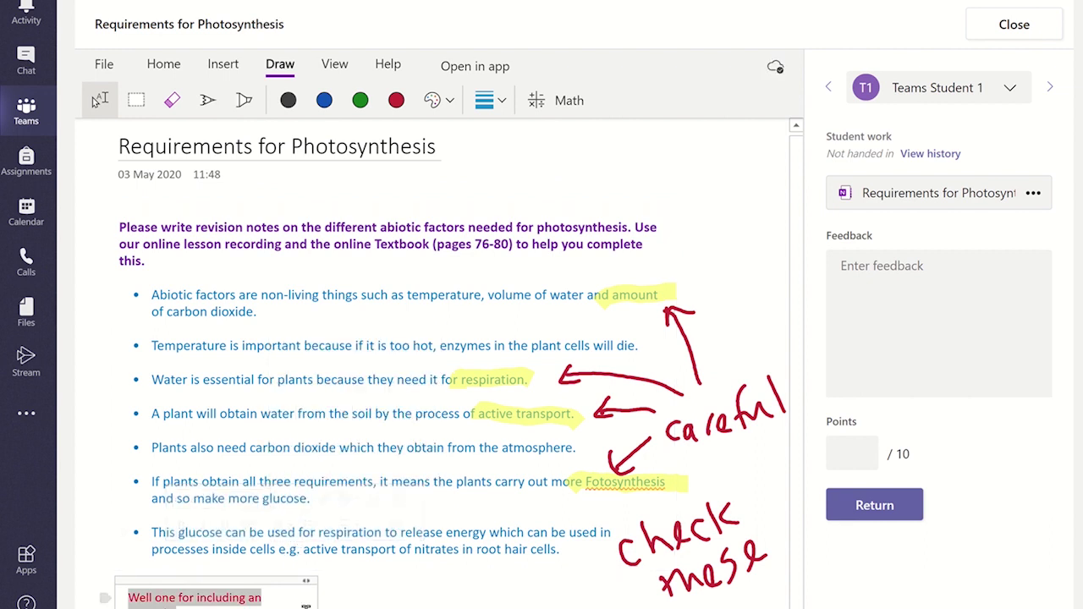
{"action": "type", "text": "example"}
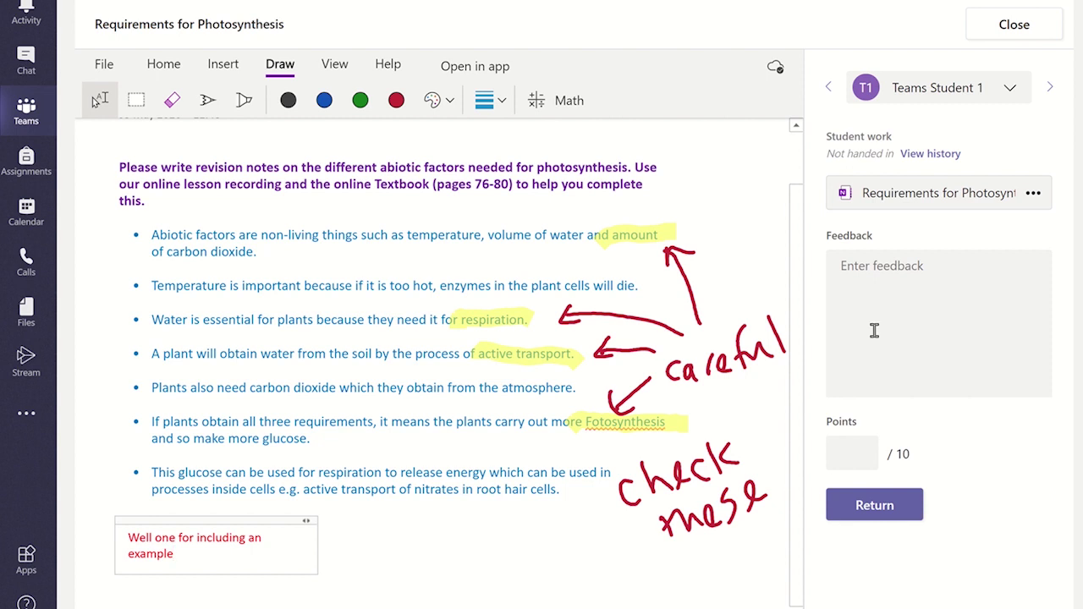
Write feedback praising key terminology and pointing to highlighted areas, score 7/10, and return the work
{"action": "left_click", "coordinate": [887, 270]}
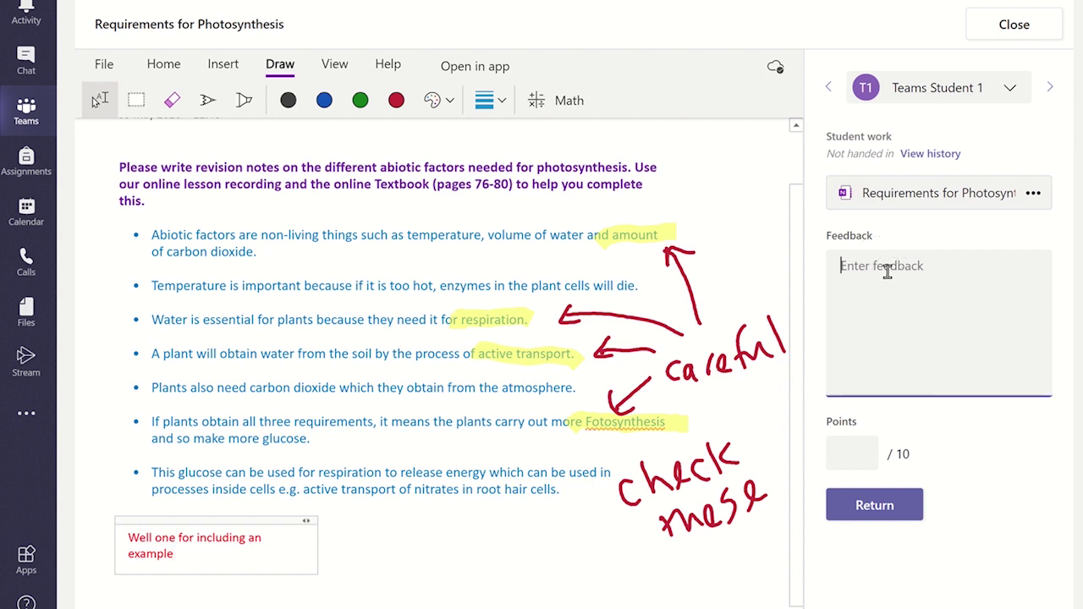
{"action": "type", "text": "Well done for including key"}
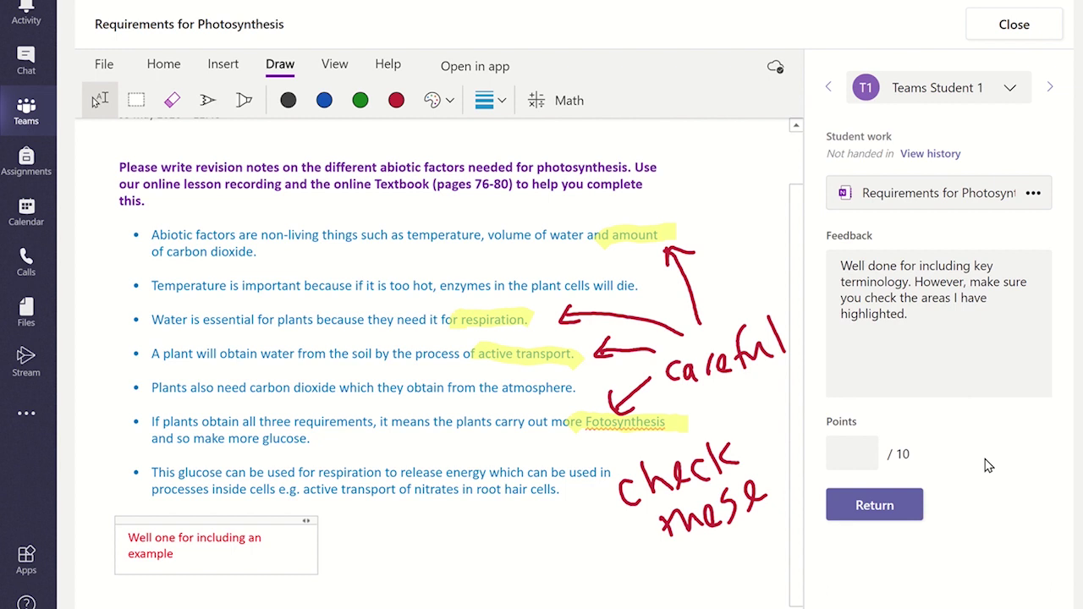
{"action": "left_click", "coordinate": [846, 455]}
{"action": "type", "text": "7"}
{"action": "left_click", "coordinate": [879, 506]}
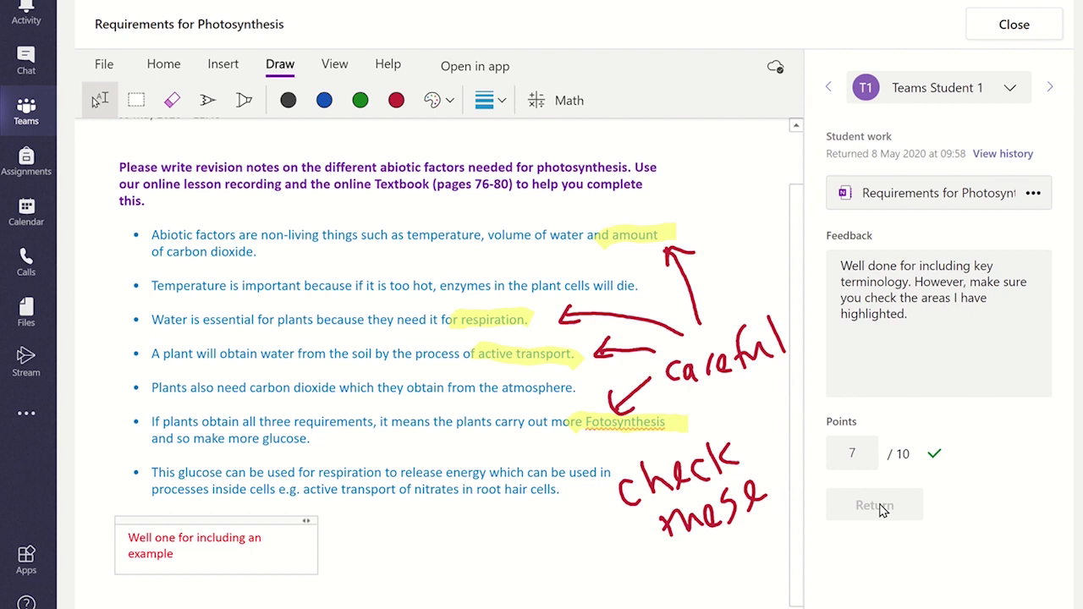
Move on to the second student's unmarked photosynthesis notes
{"action": "left_click", "coordinate": [1052, 88]}
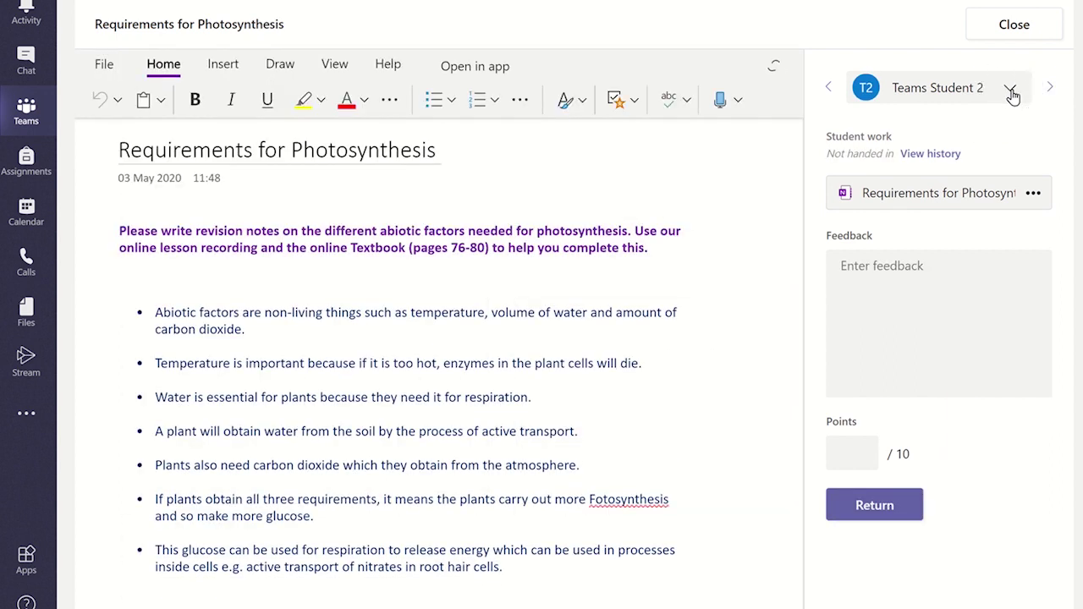
{"action": "left_click", "coordinate": [1011, 91]}
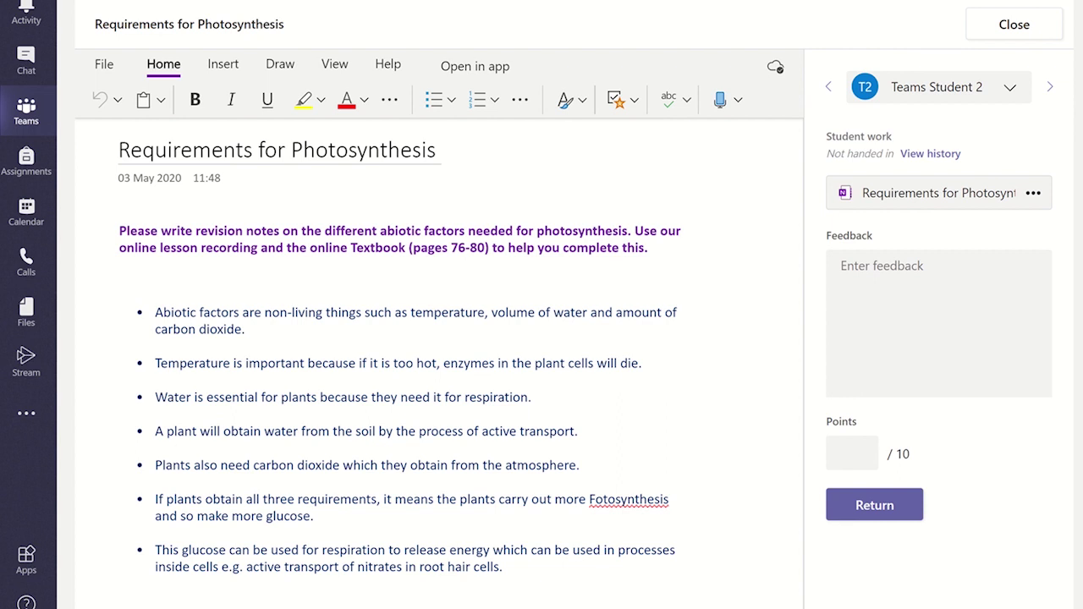
Open the second student's Requirements for Photosynthesis page in the OneNote desktop app
{"action": "left_click", "coordinate": [718, 408]}
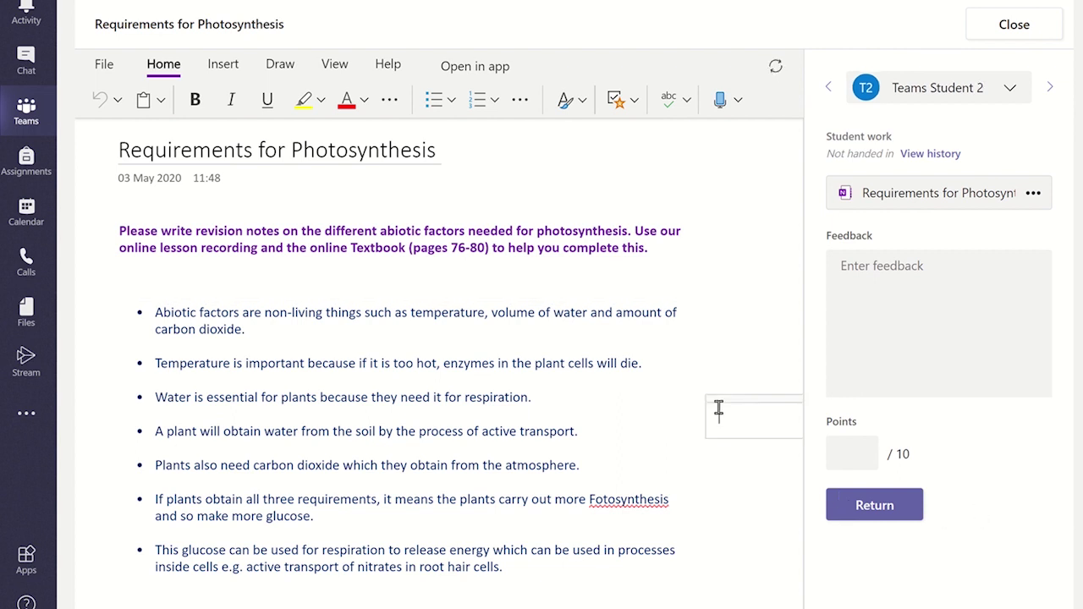
{"action": "left_click", "coordinate": [229, 71]}
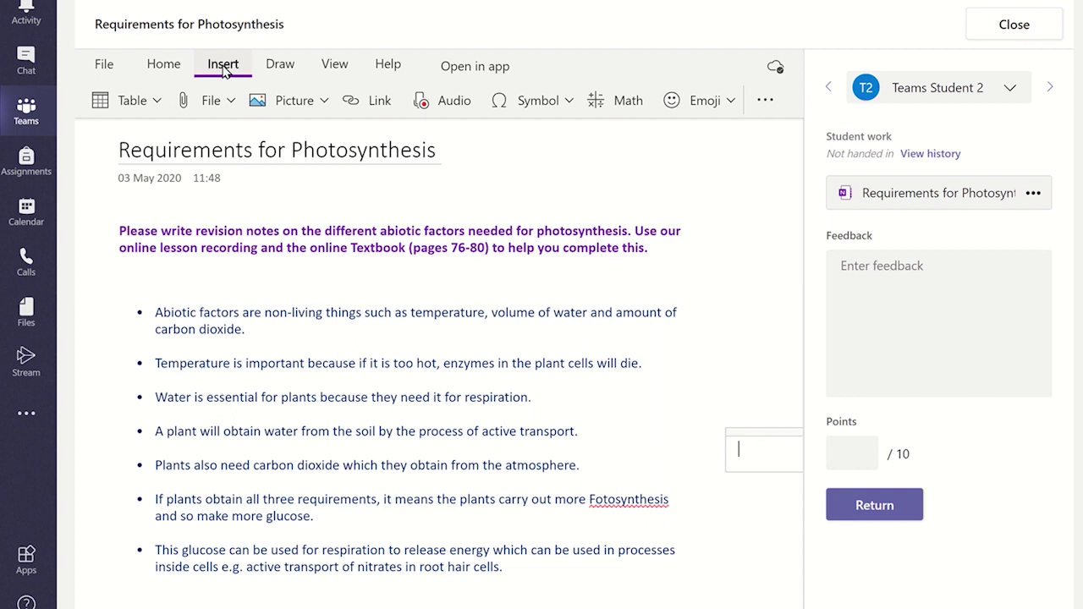
{"action": "left_click", "coordinate": [484, 74]}
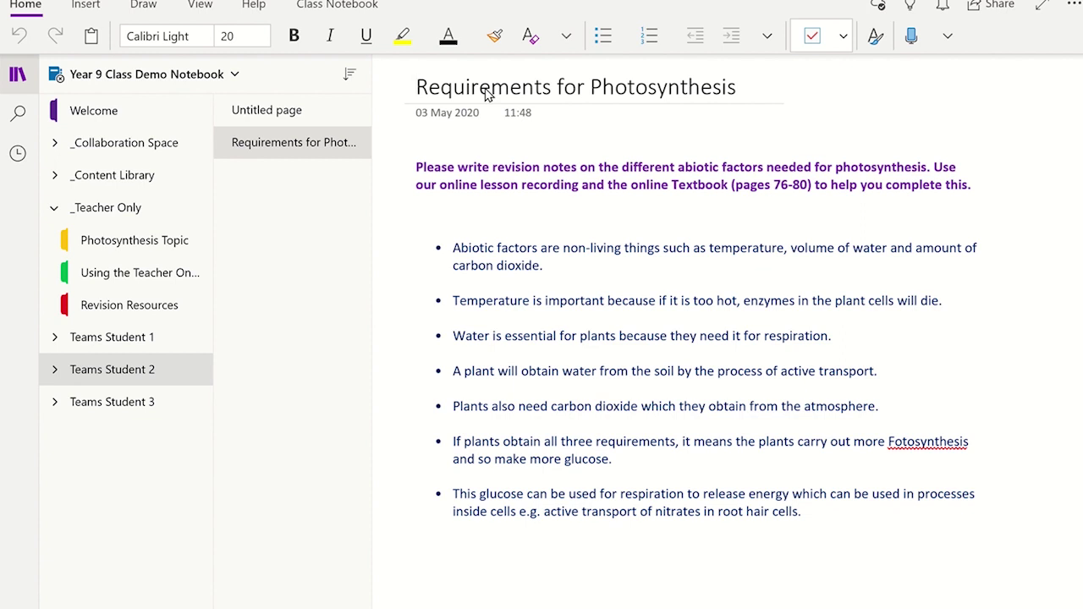
Start recording audio feedback below the second student's notes in OneNote
{"action": "key", "text": "Return"}
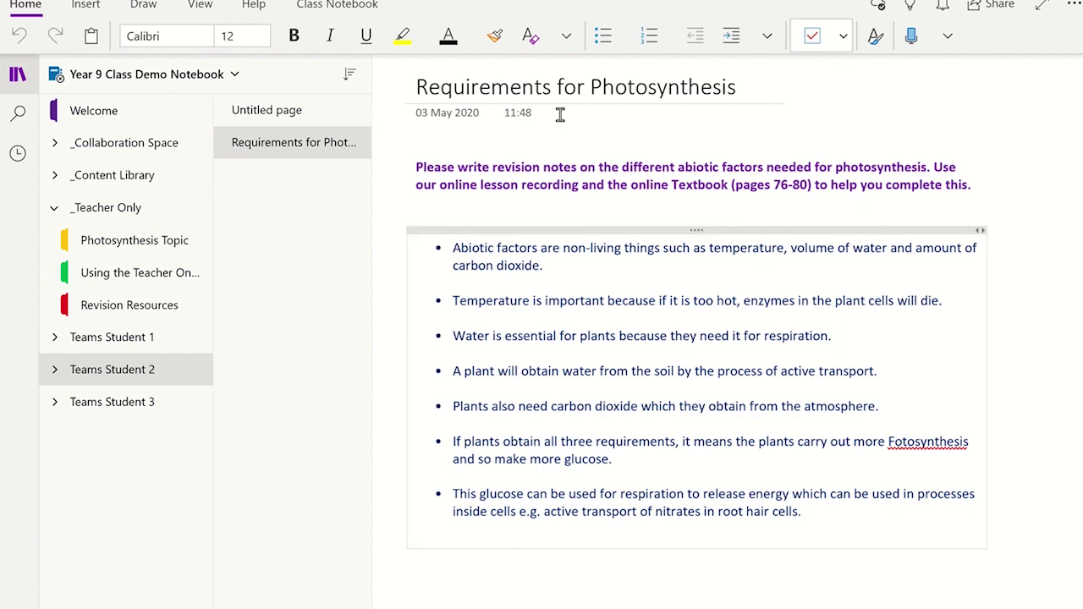
{"action": "left_click", "coordinate": [476, 573]}
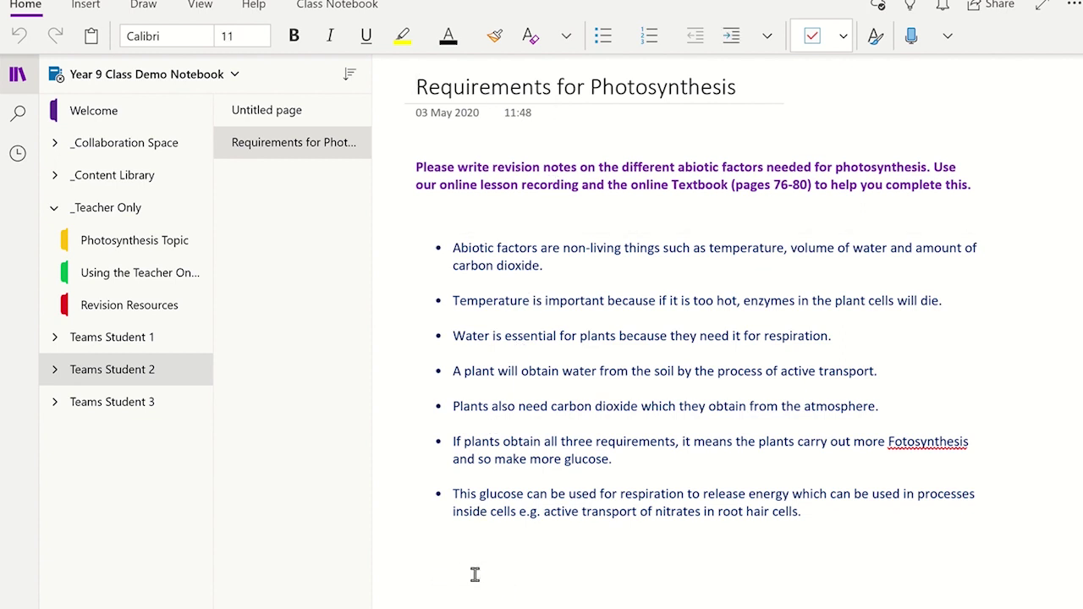
{"action": "left_click", "coordinate": [89, 7]}
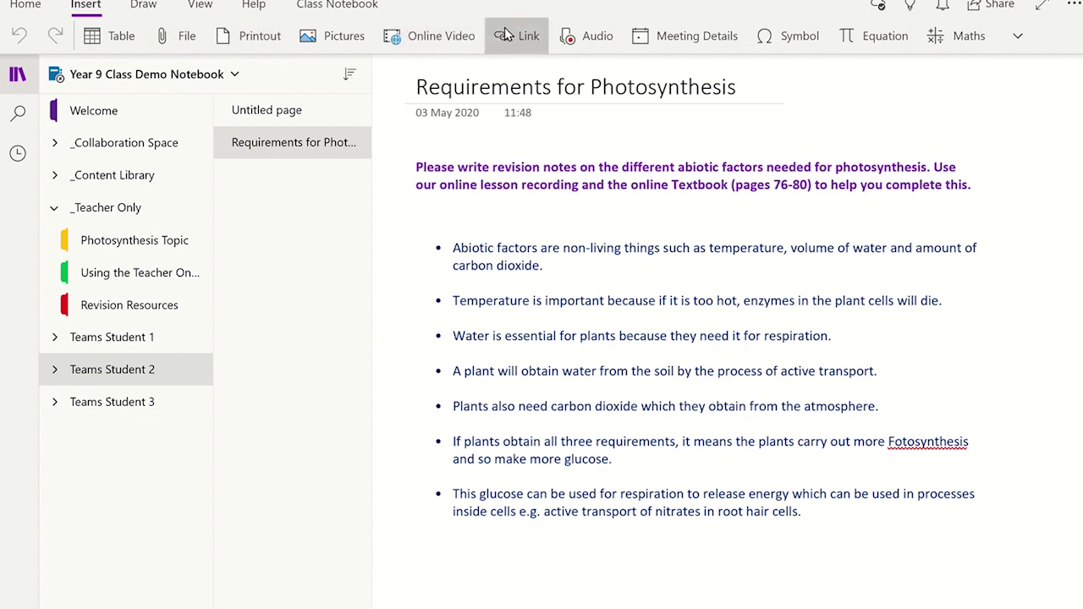
{"action": "left_click", "coordinate": [584, 37]}
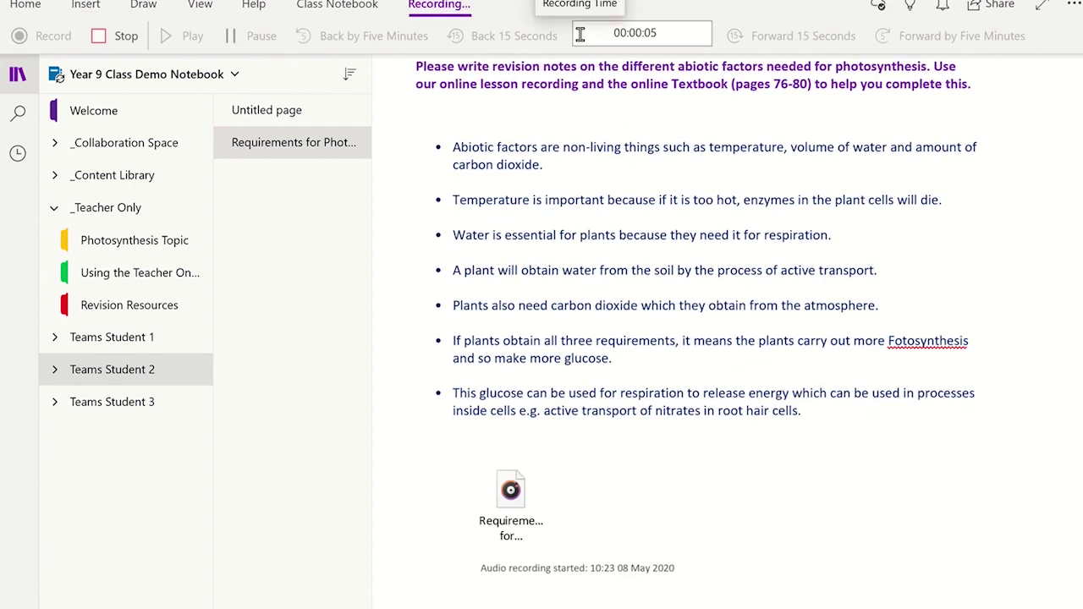